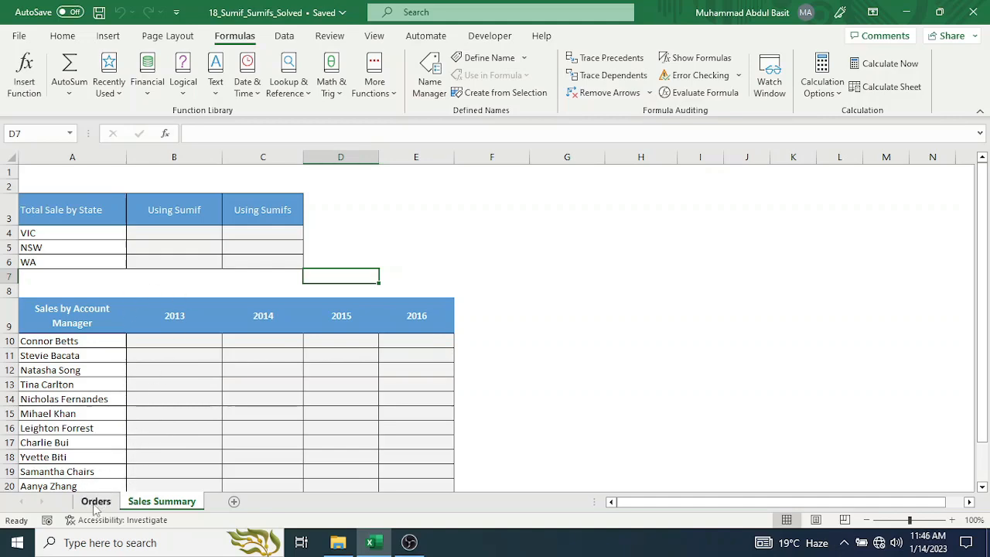
Create named ranges for the whole Orders sheet table from its top row only, replacing the conflicting existing definition.
click(96, 501)
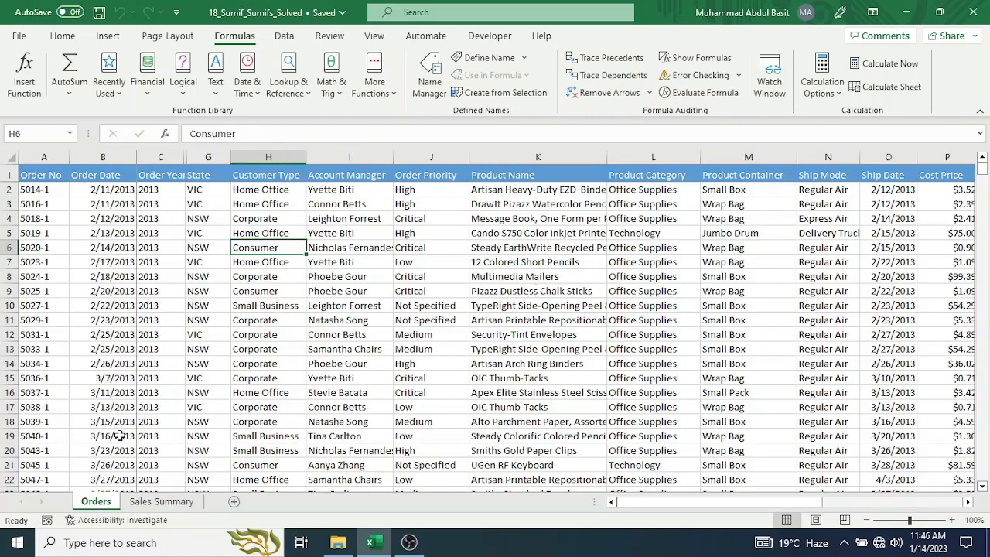
click(67, 218)
key(ctrl+a)
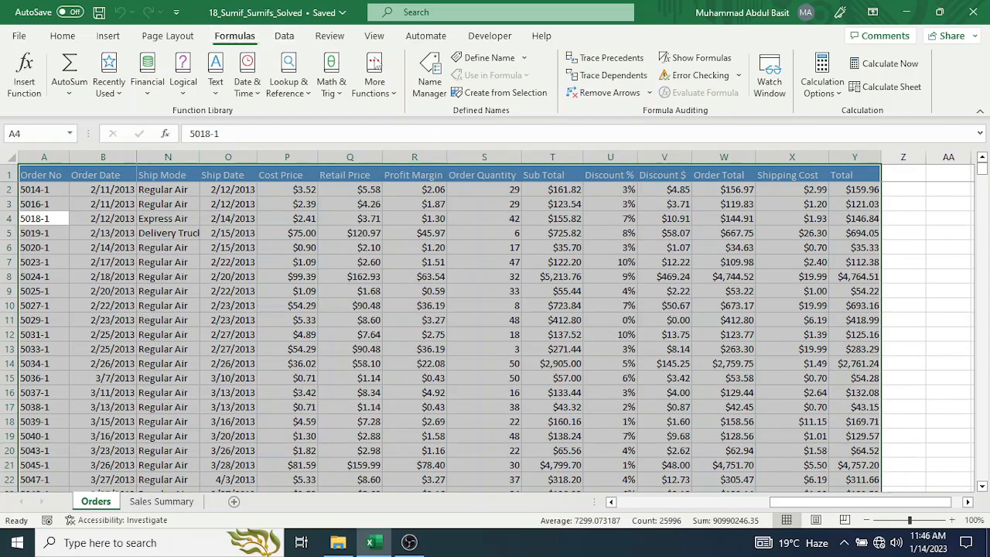
click(487, 93)
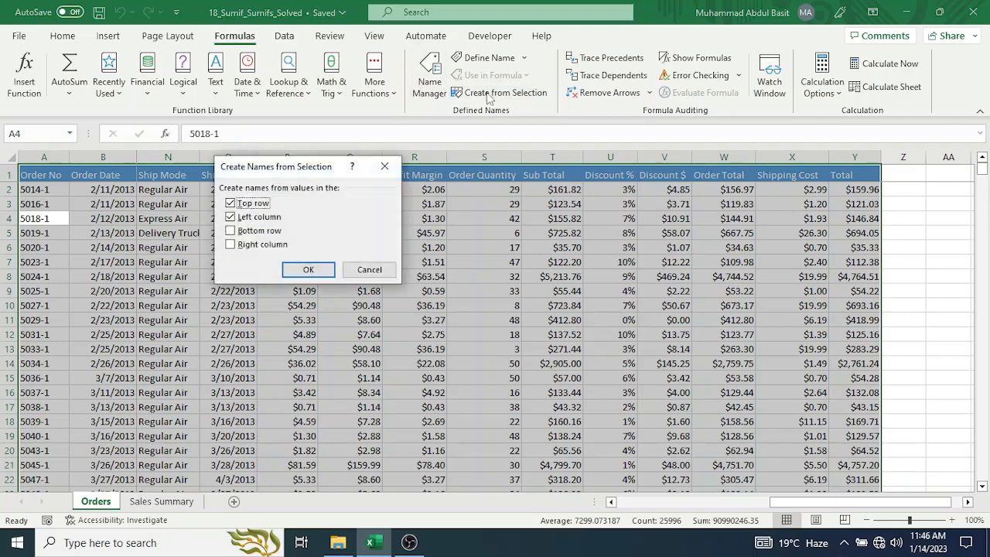
click(229, 217)
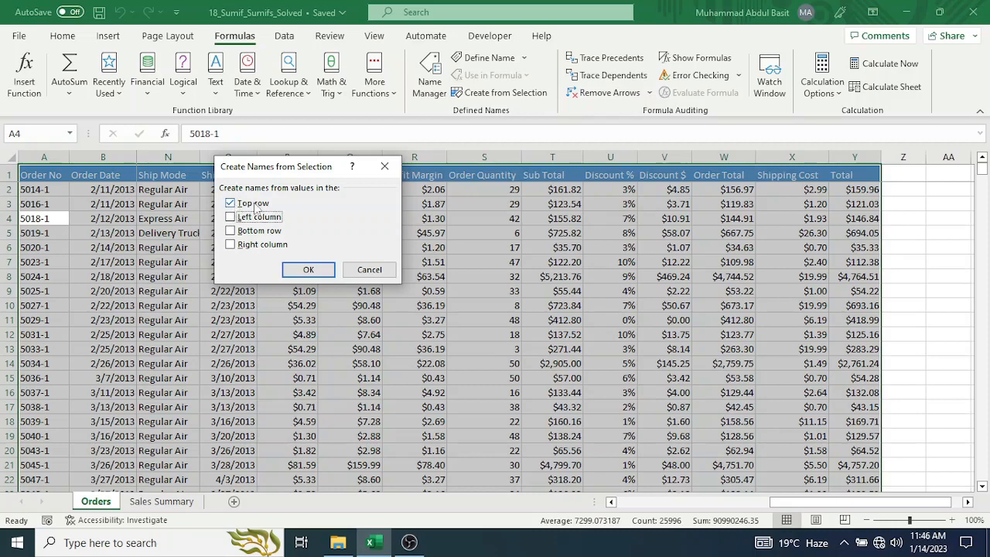
click(302, 270)
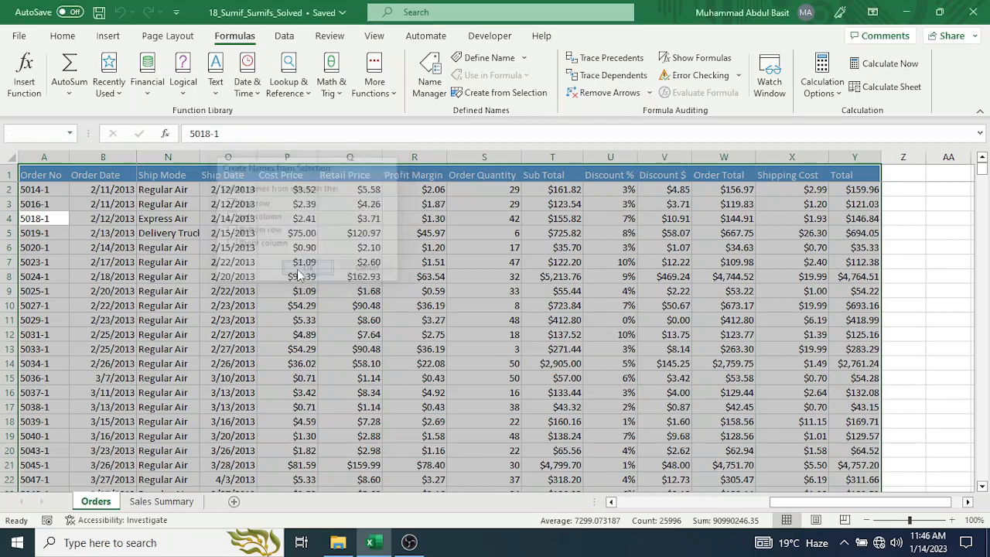
click(445, 310)
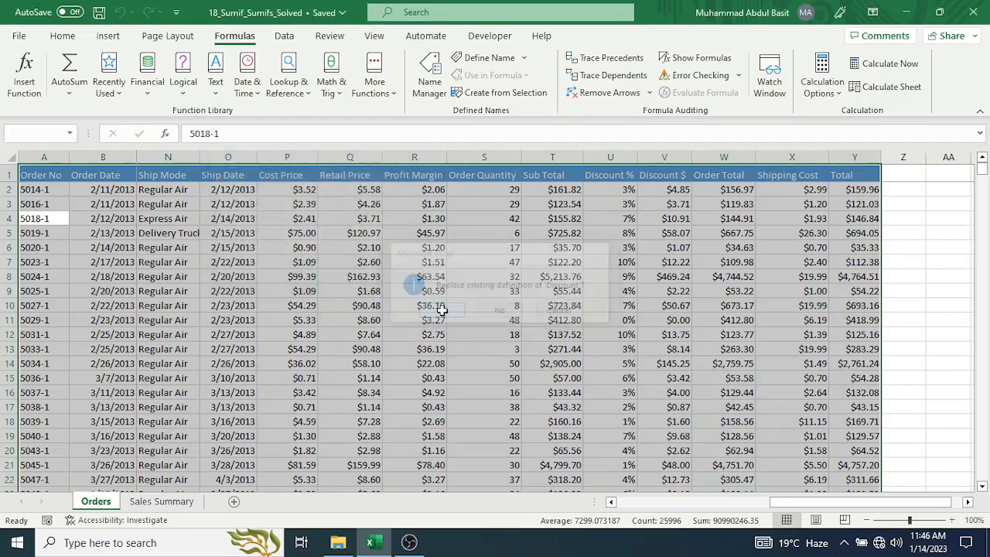
click(56, 193)
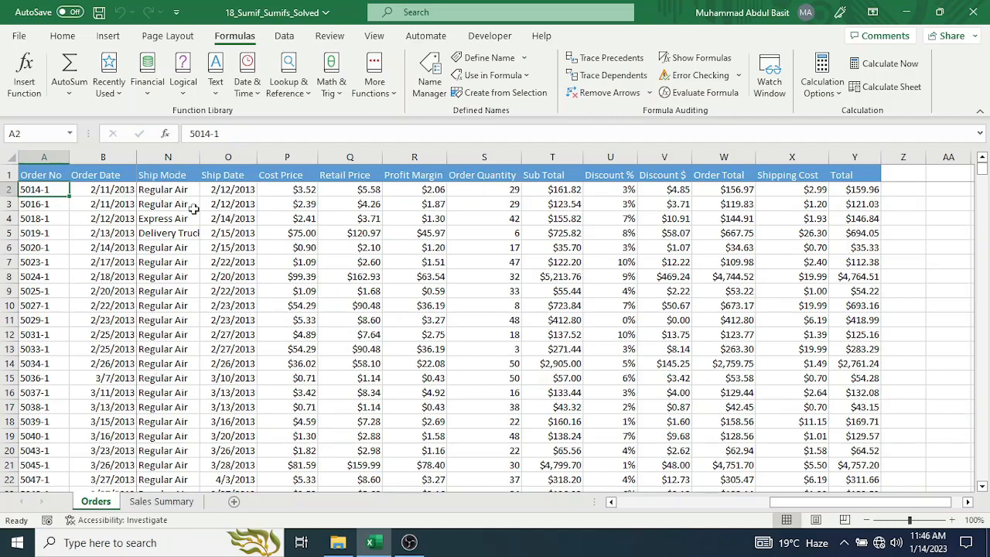
Examine the Total and State columns on the Orders sheet as inputs for the state totals in Sales Summary.
click(162, 501)
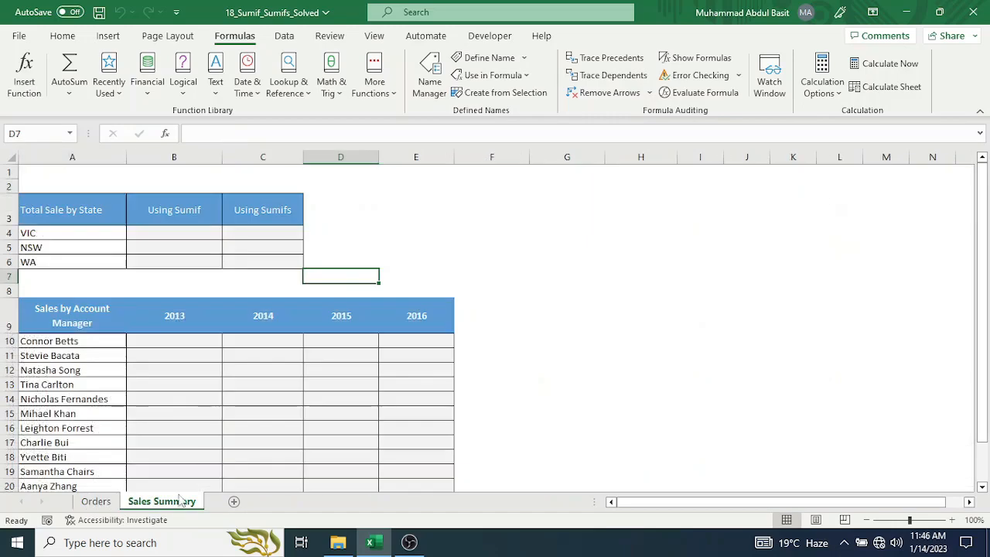
click(164, 231)
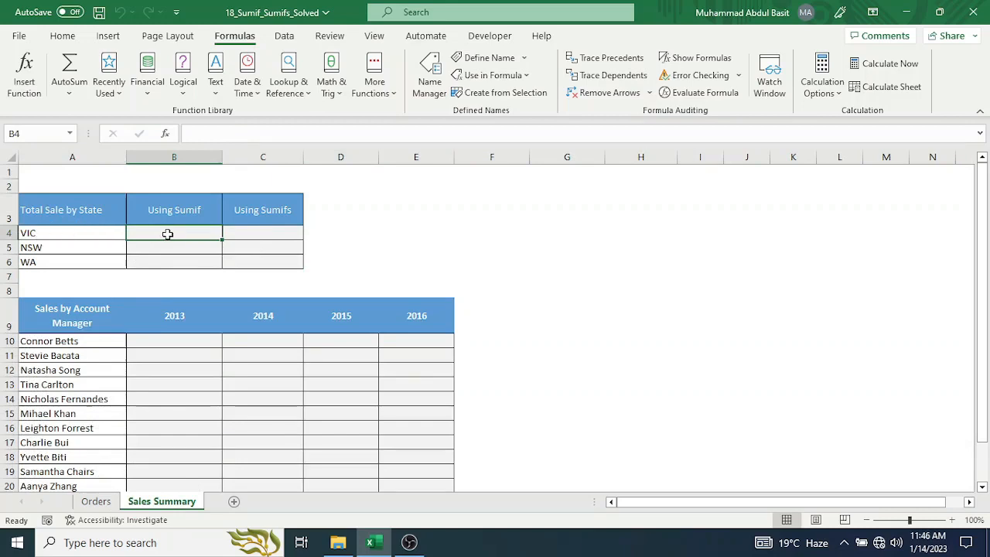
click(97, 503)
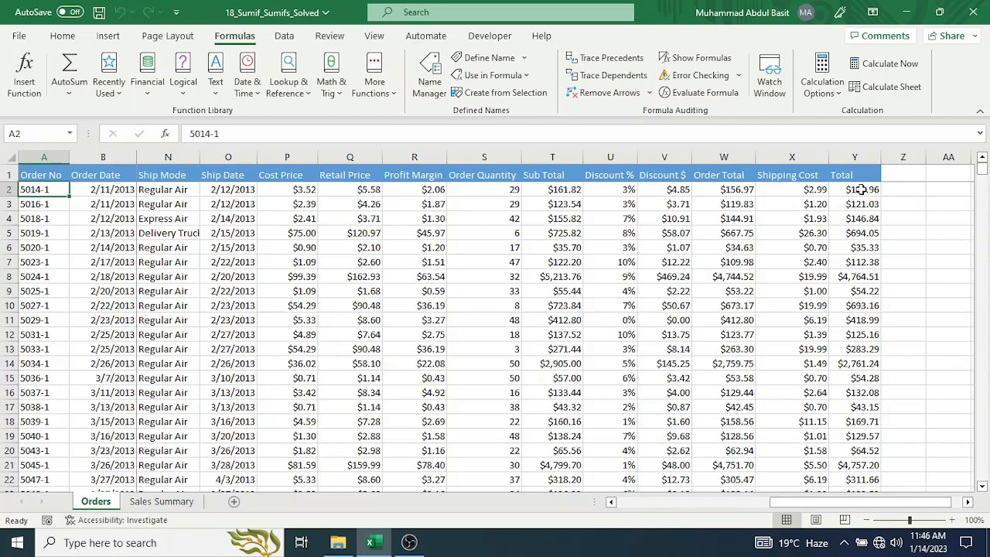
drag(860, 189, 869, 318)
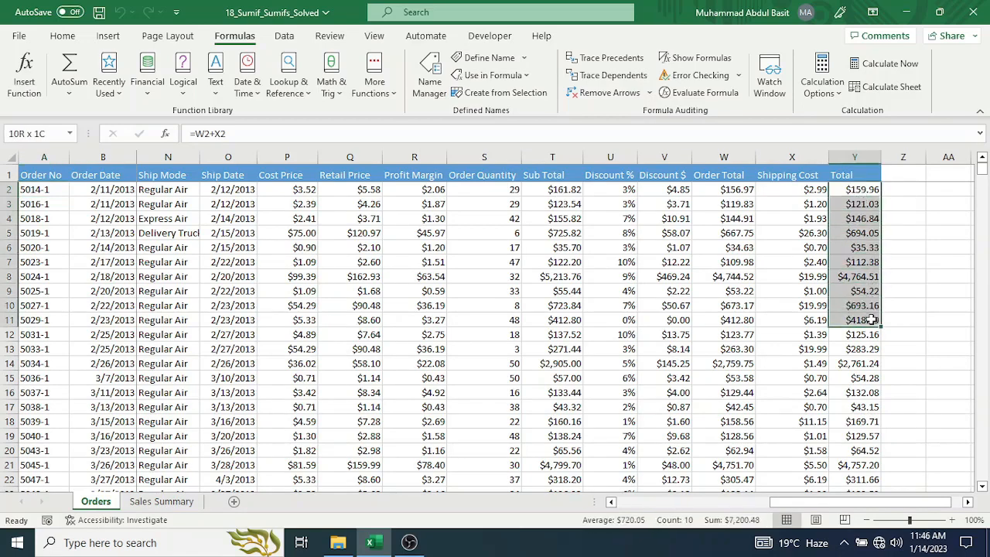
click(856, 171)
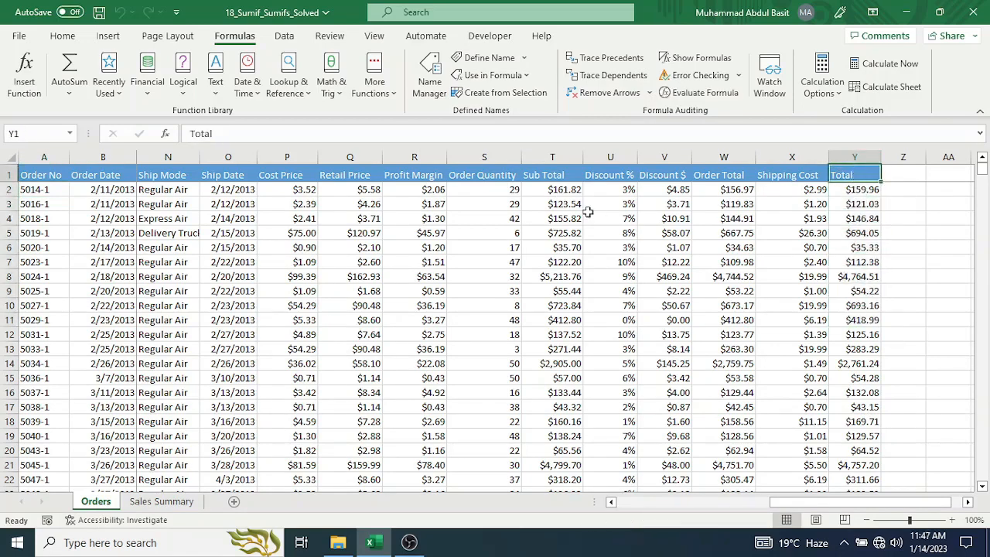
drag(855, 502, 700, 522)
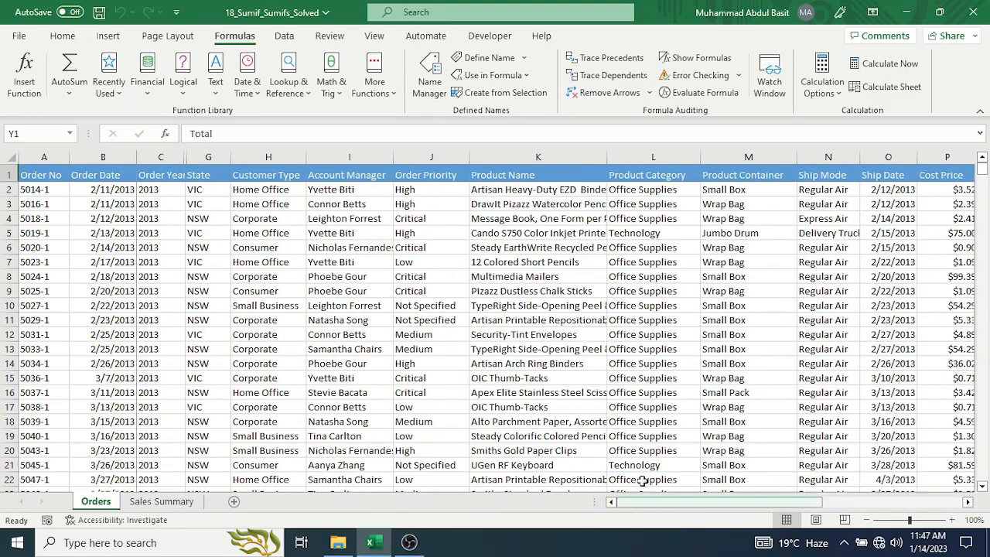
click(205, 191)
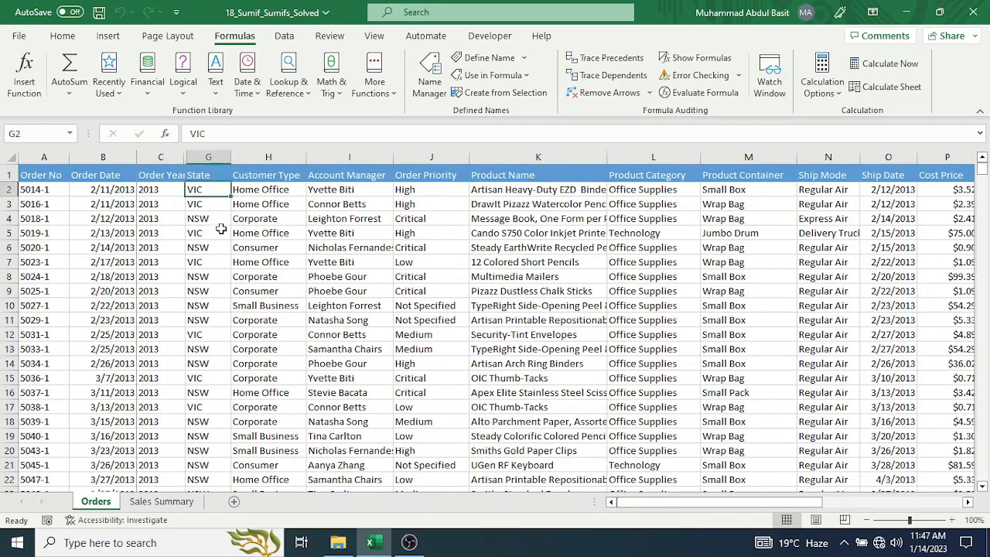
Start a SUMIF formula in cell B4 of the Sales Summary sheet with the named range State as its range.
click(161, 501)
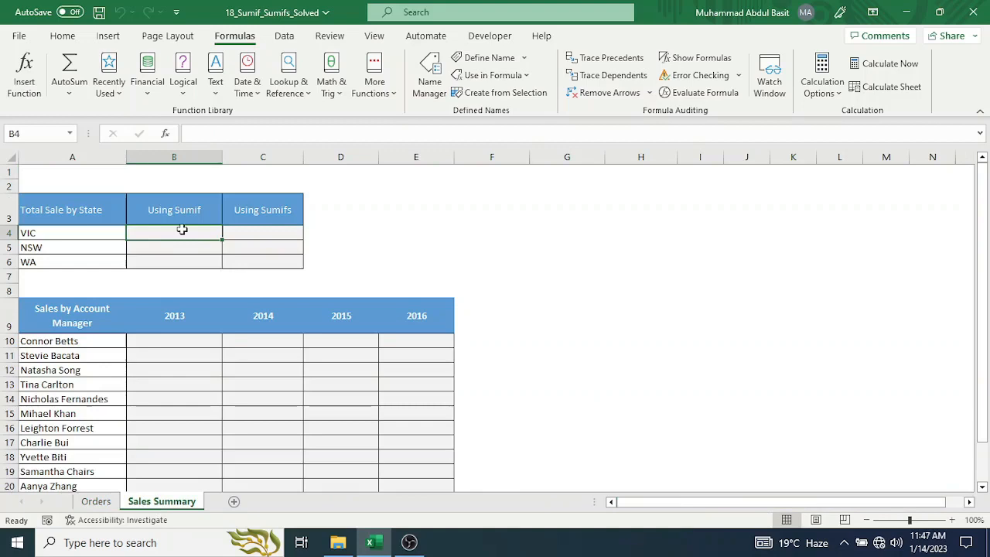
text(=sumi)
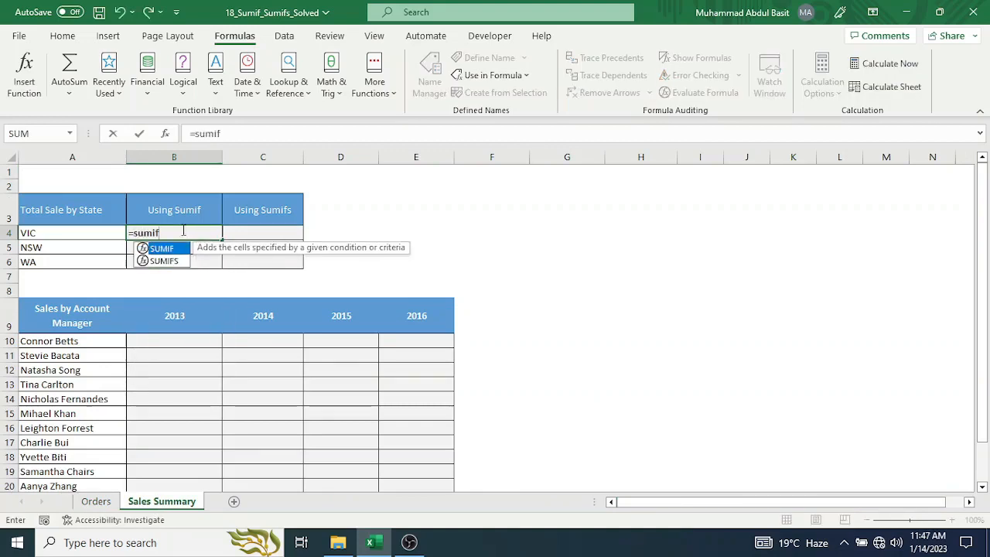
text(f)
double_click(188, 249)
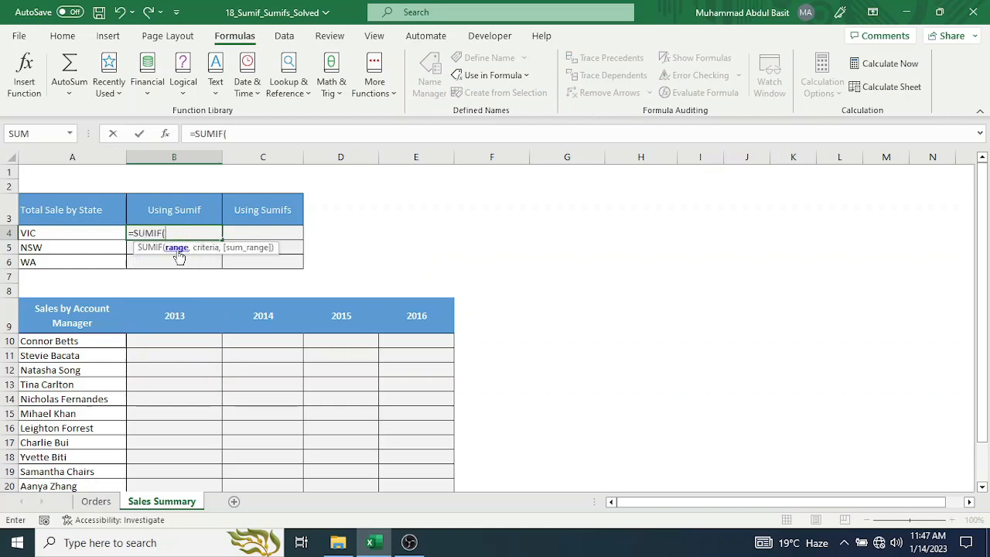
text(stat)
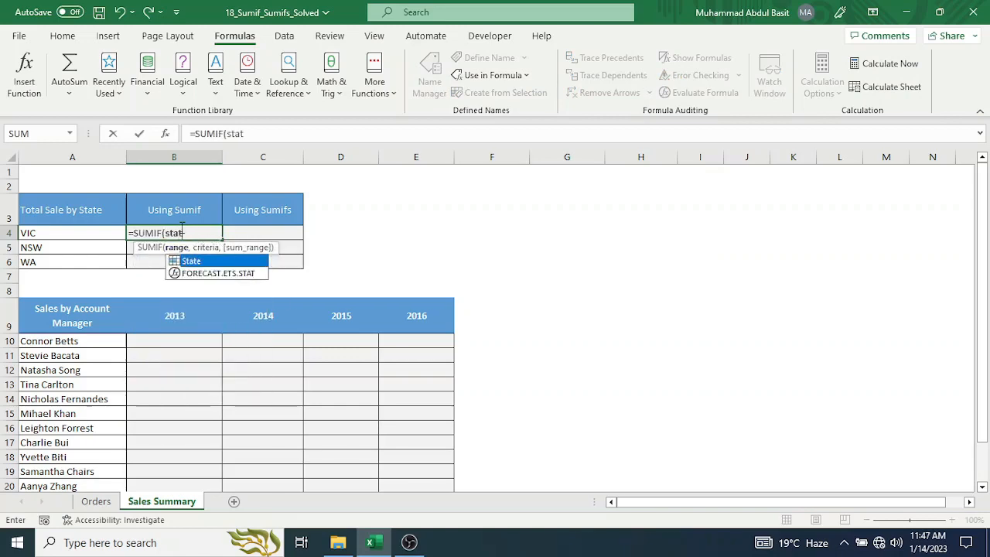
key(Tab)
text(,)
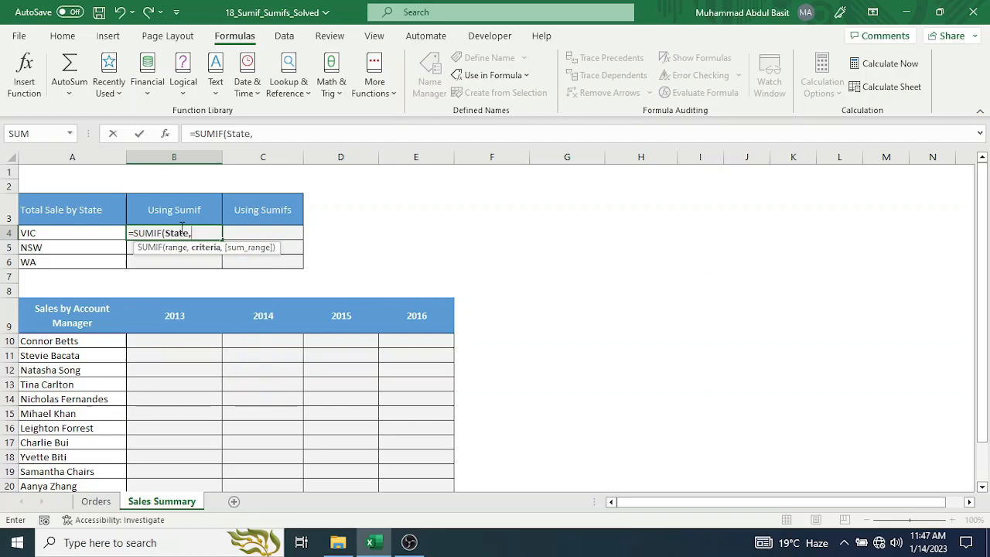
Complete the formula as =SUMIF(State,A4,Total) and fill it down through B6.
click(64, 235)
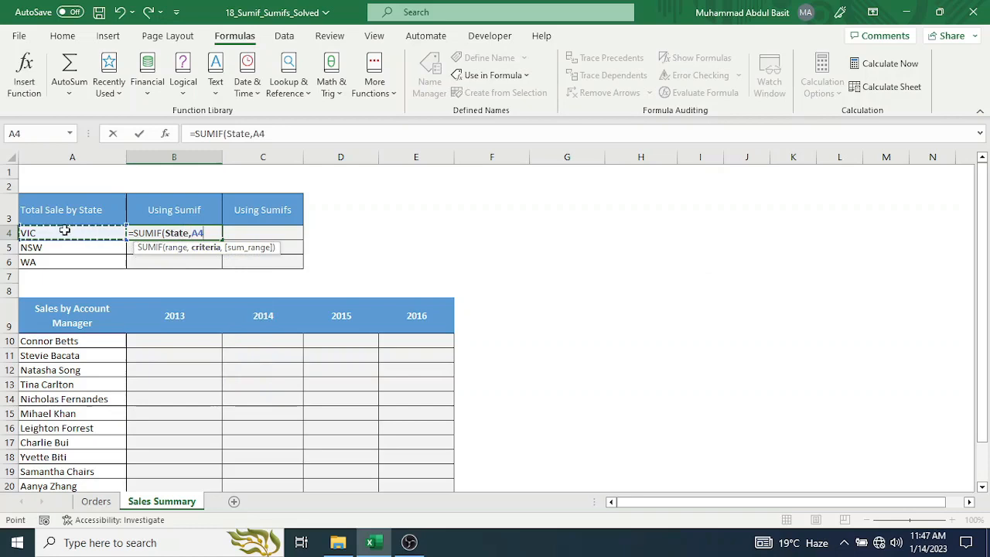
text(,)
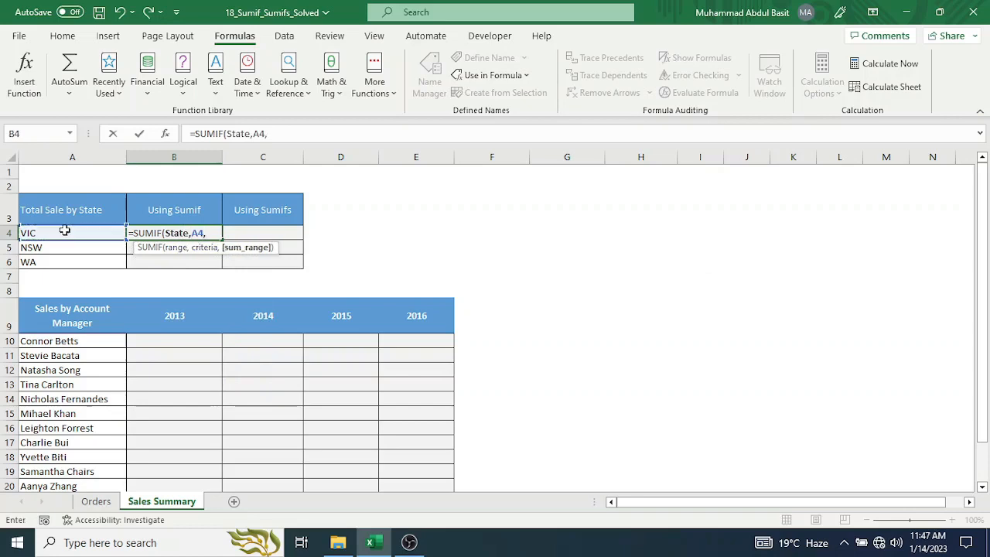
text(toa)
key(BackSpace)
text(t)
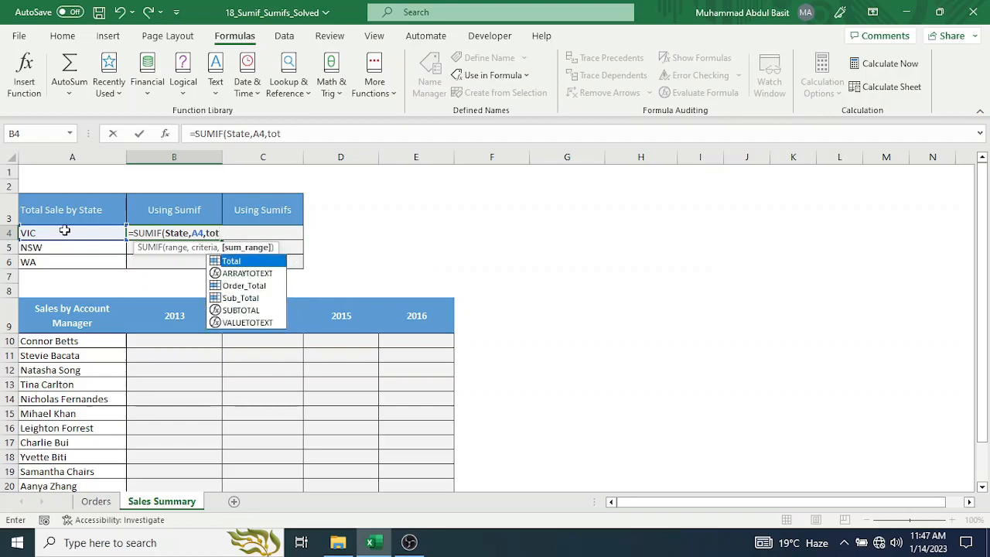
key(Tab)
text())
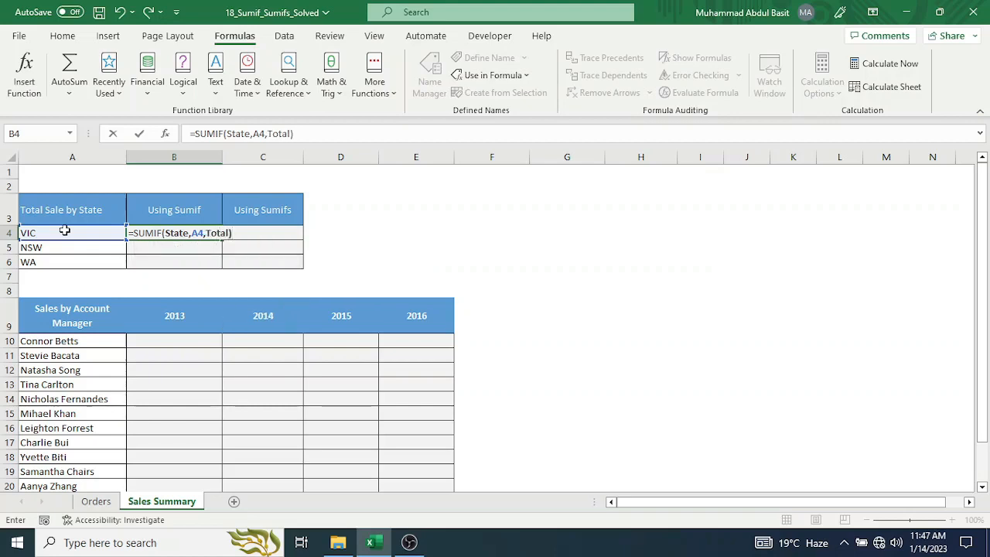
key(Return)
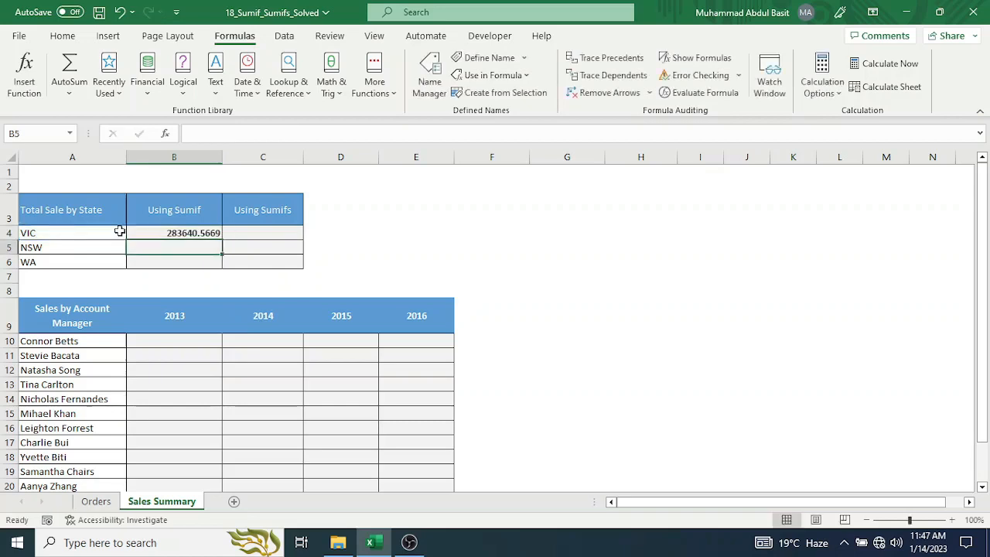
click(145, 231)
drag(222, 239, 221, 268)
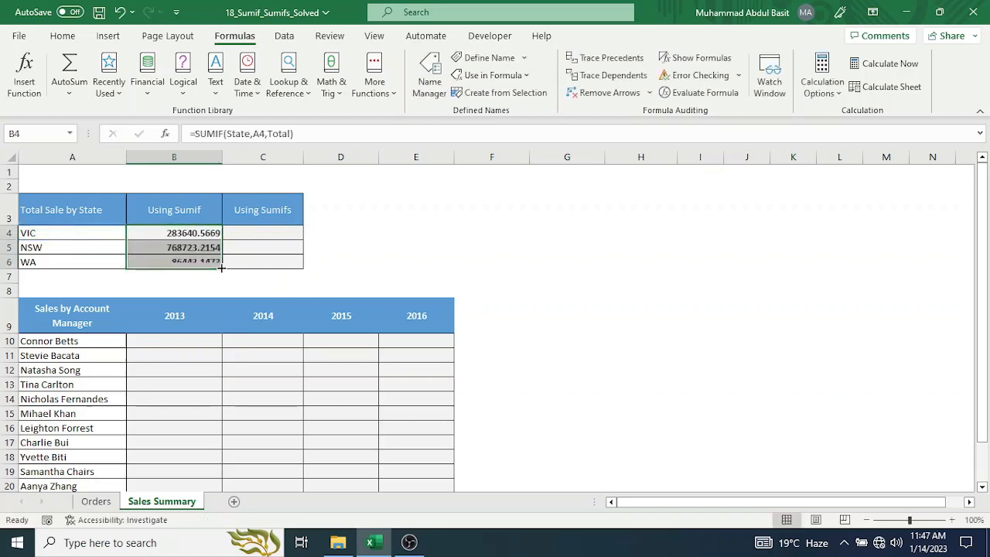
Start a SUMIFS formula in cell C4 with the named range Total as its sum range.
click(238, 232)
text(=)
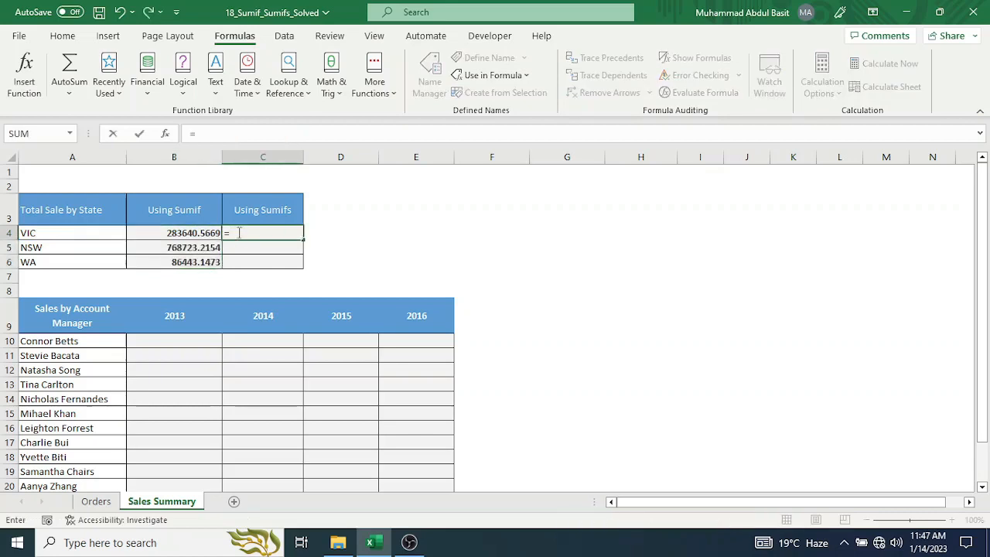
text(sumifd)
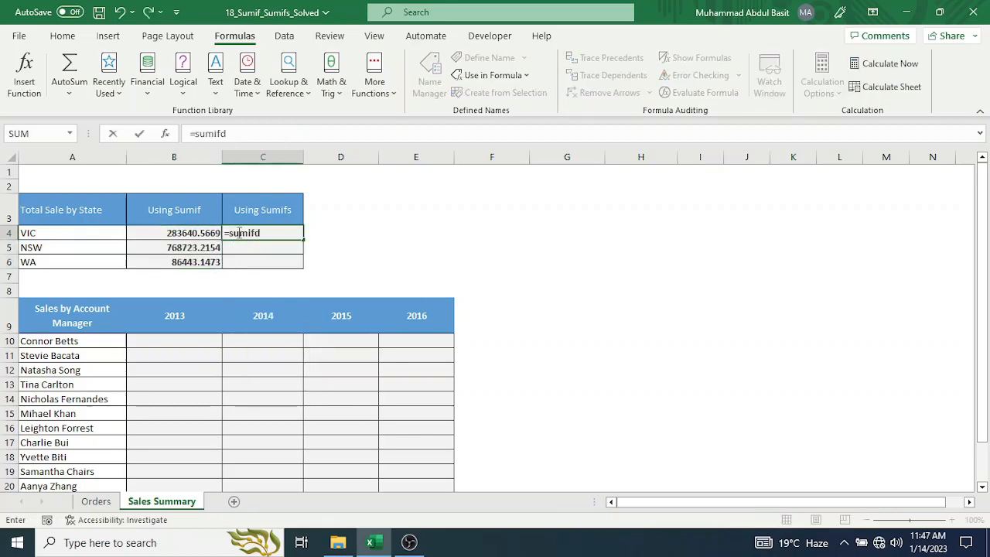
key(BackSpace)
text(s)
key(Tab)
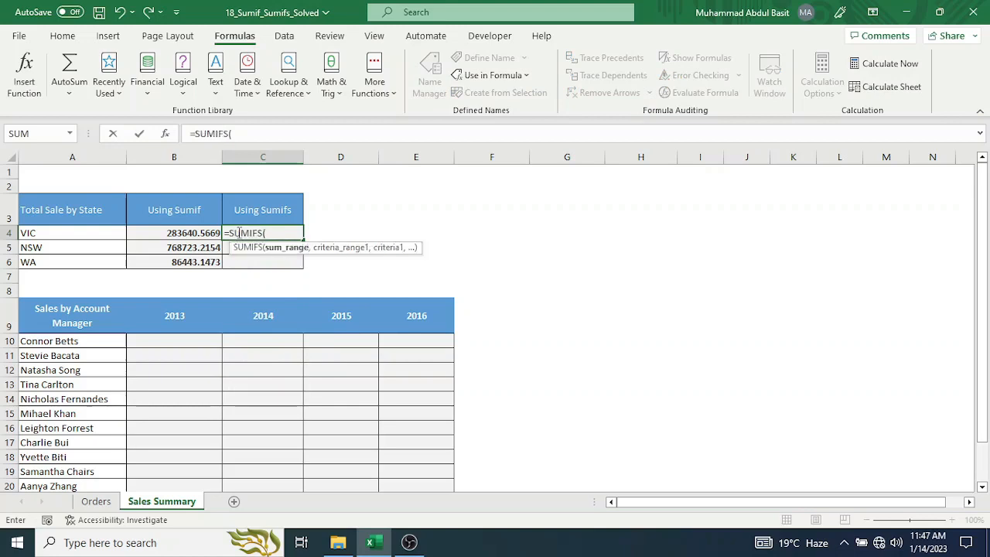
text(tot)
double_click(293, 260)
text(,)
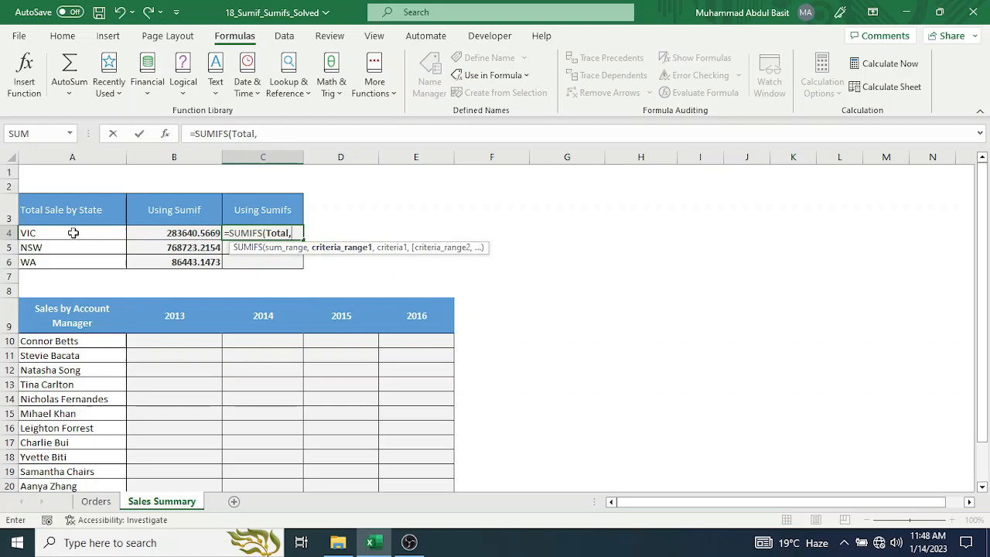
text(st)
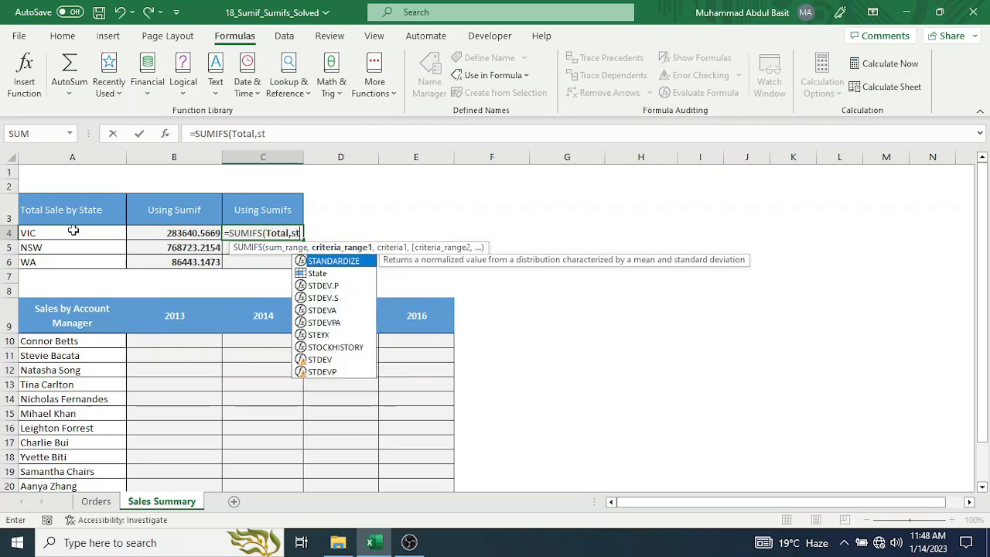
Complete the formula as =SUMIFS(Total,State,A4) and fill it down through C6.
key(Down)
key(Tab)
text(,)
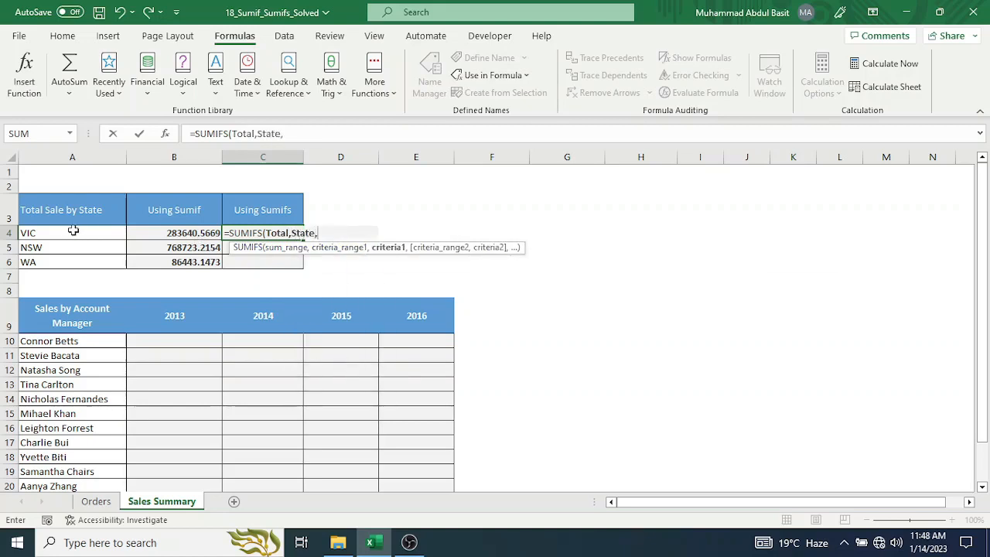
click(31, 232)
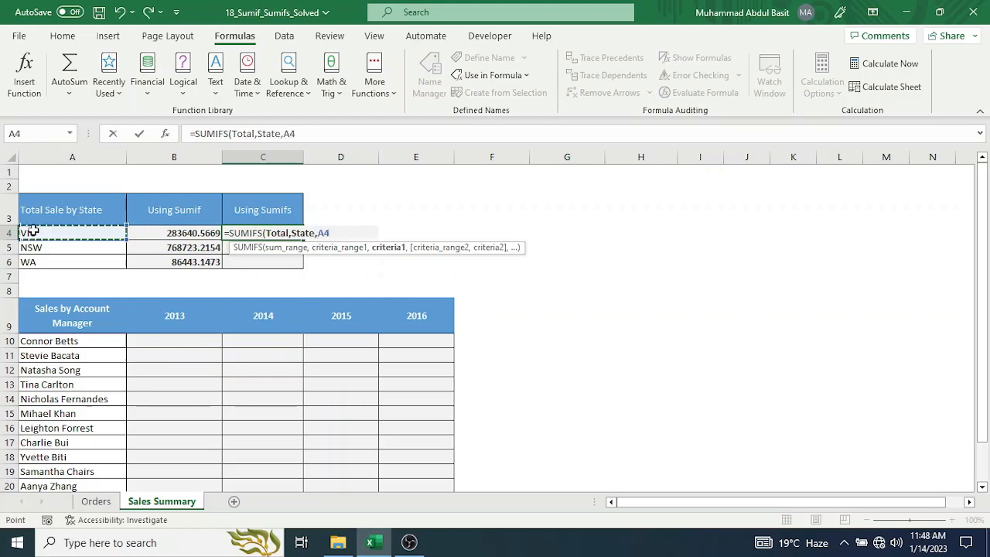
text())
key(Return)
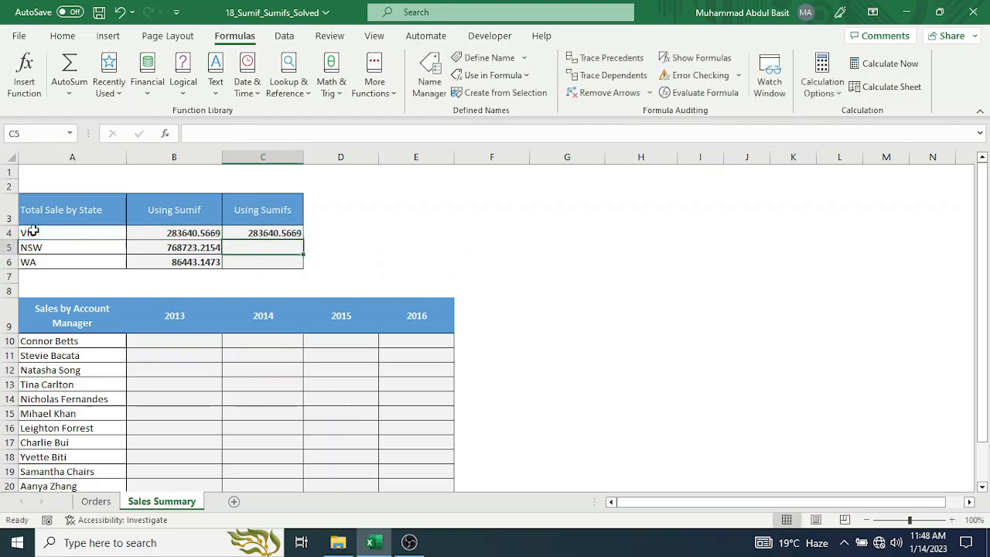
click(244, 232)
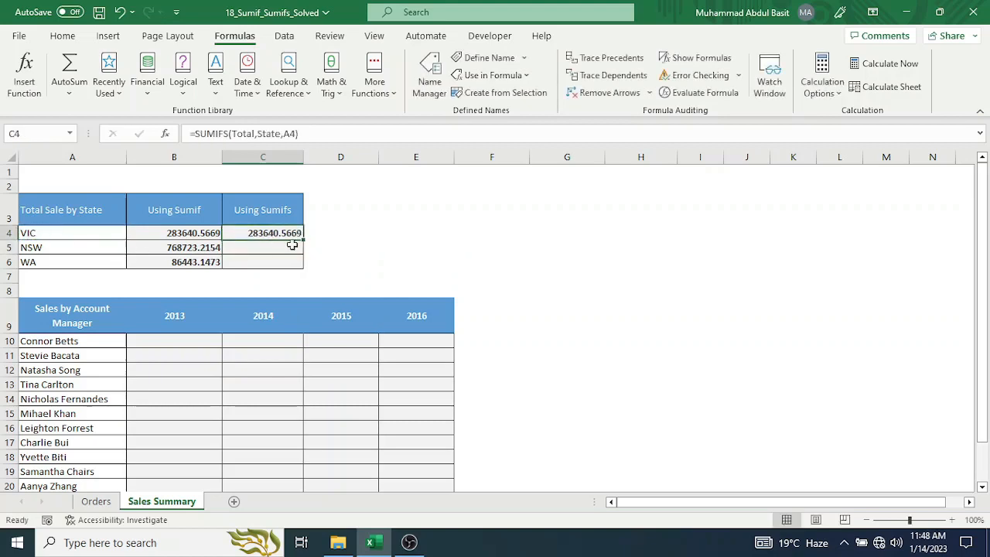
drag(305, 240, 305, 268)
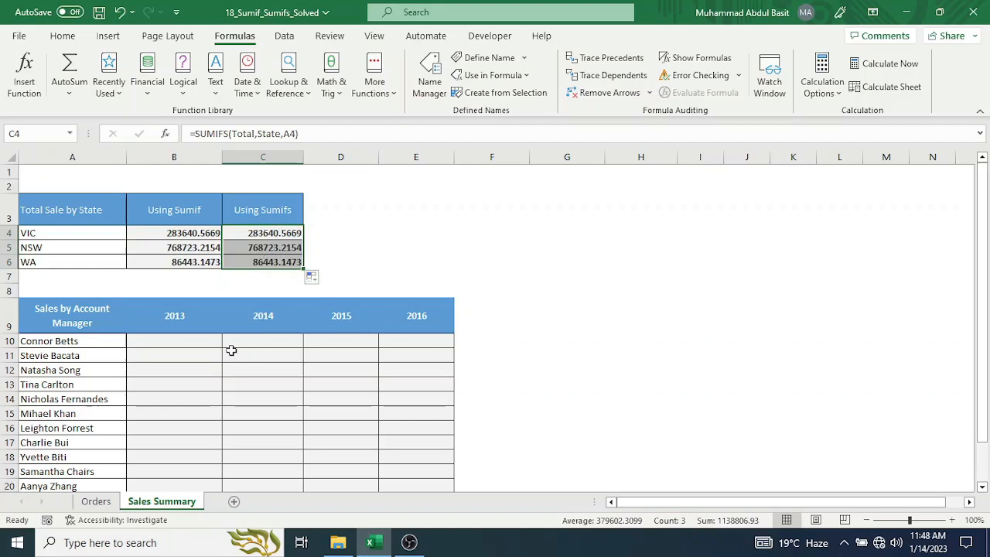
Start a SUMIFS formula in cell B10 of the account manager table with the named range Total as its sum range.
click(176, 340)
scroll(157, 374, down, 1)
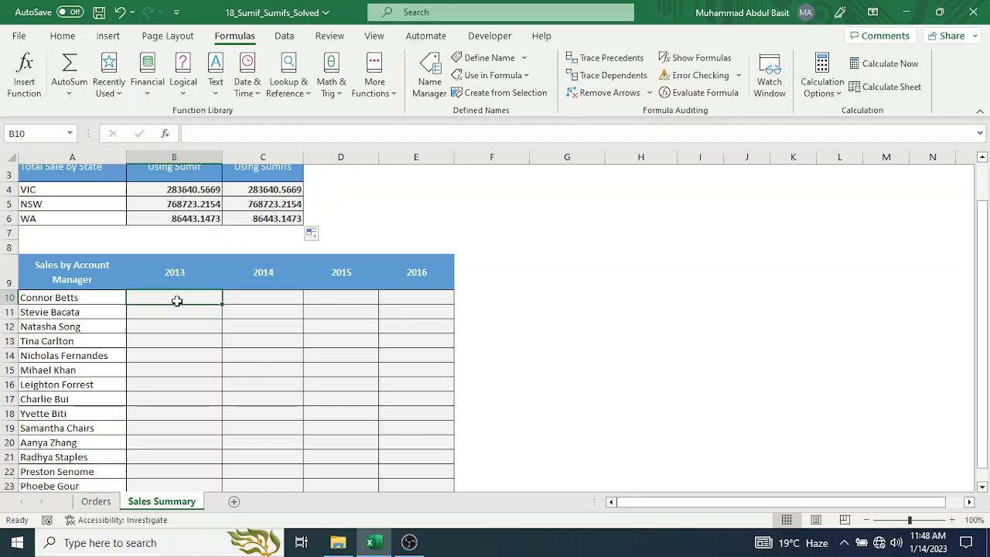
text(=sumi)
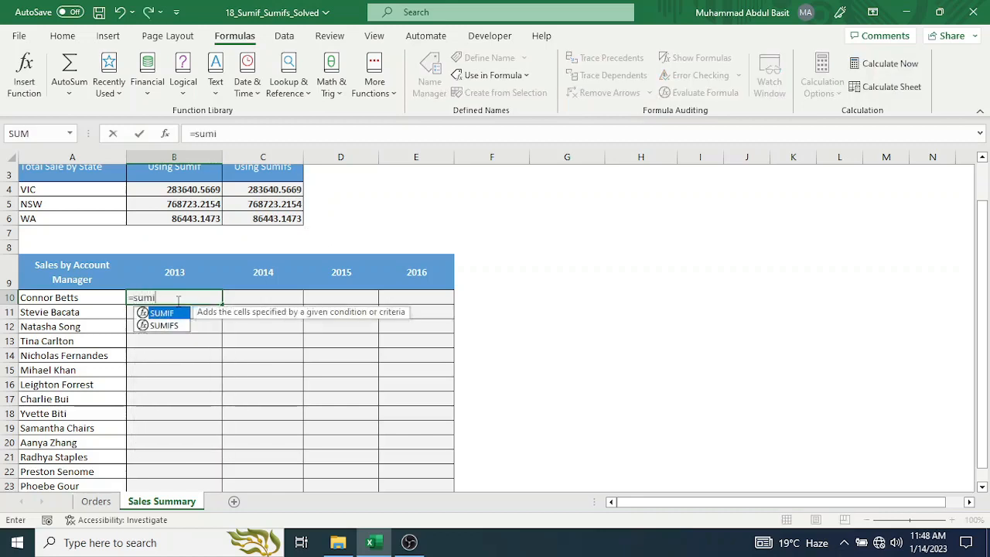
key(Down)
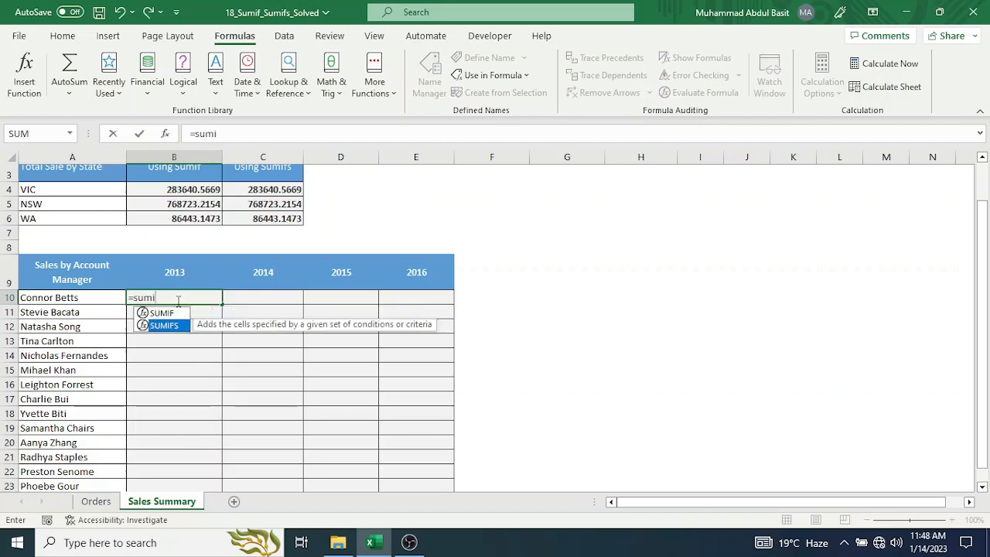
key(Tab)
text(to)
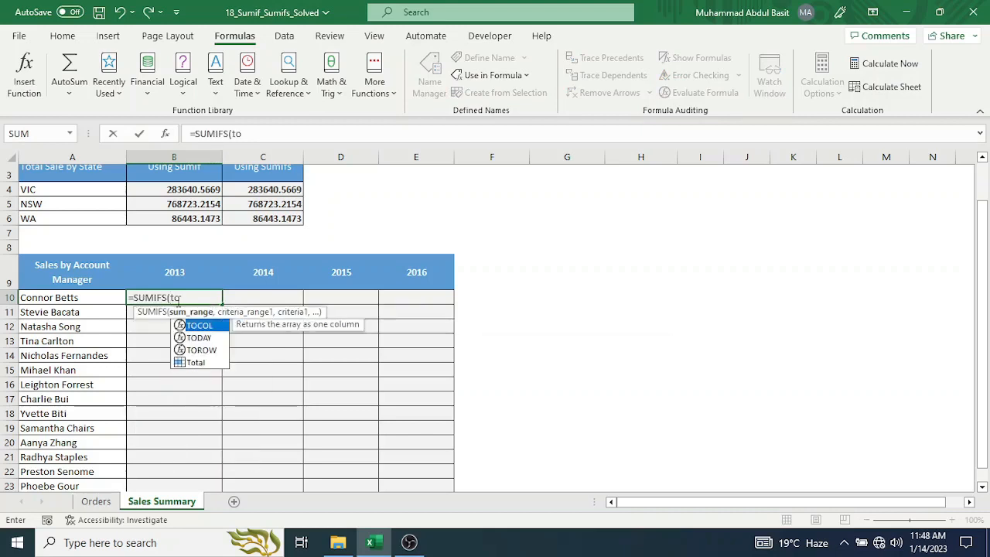
text(t)
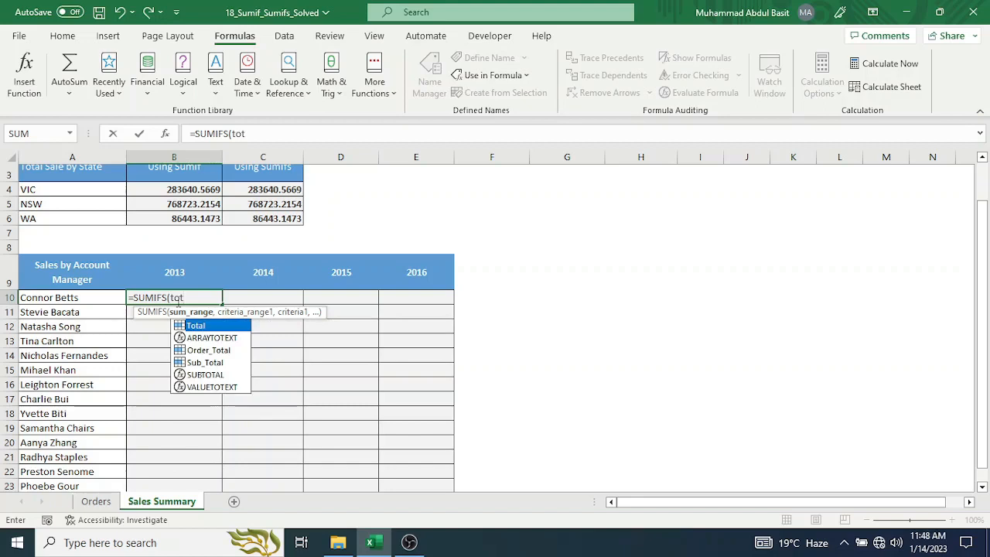
key(Tab)
text(,)
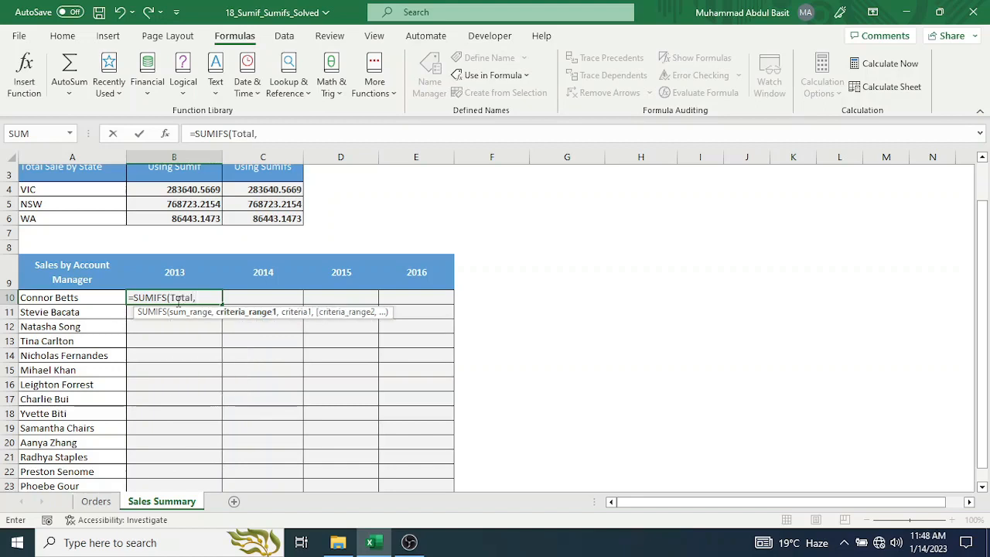
key(BackSpace)
key(Escape)
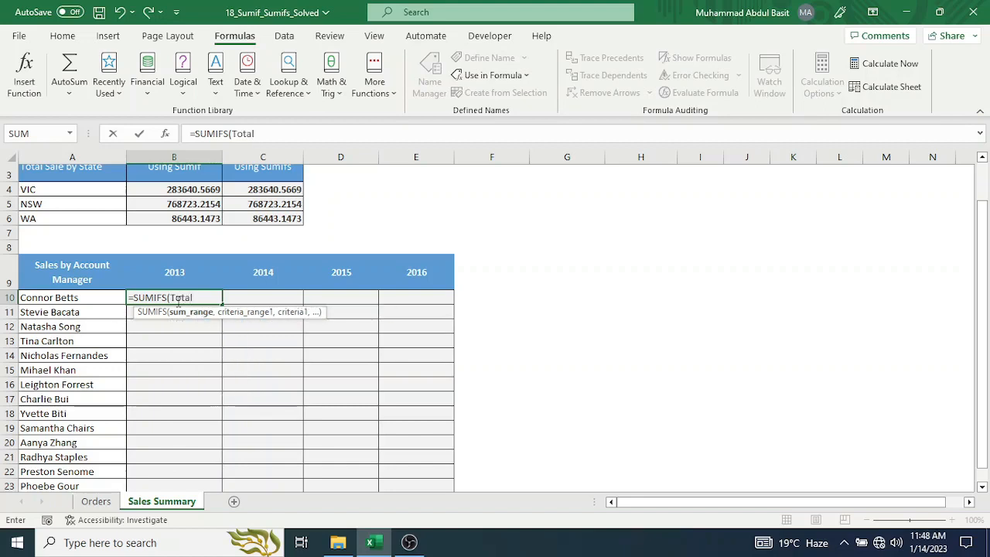
text(,)
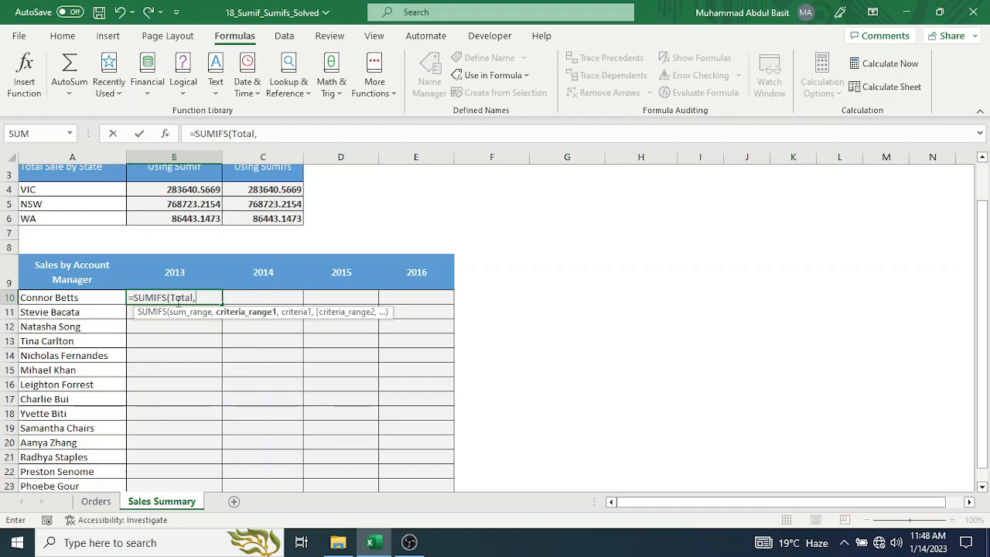
Add the named range Account_Manager as the first criteria range, with cell A10 as its criterion.
text(ac)
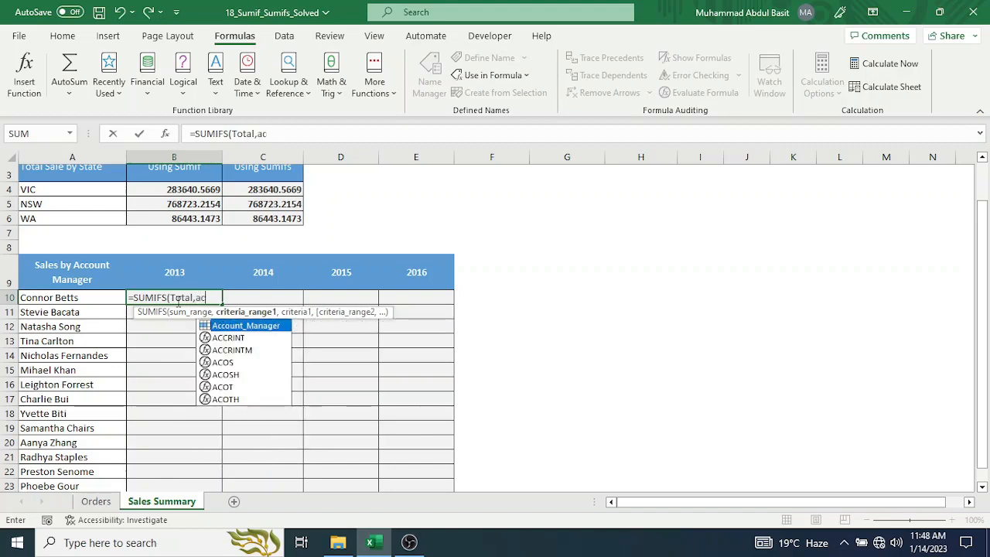
key(Tab)
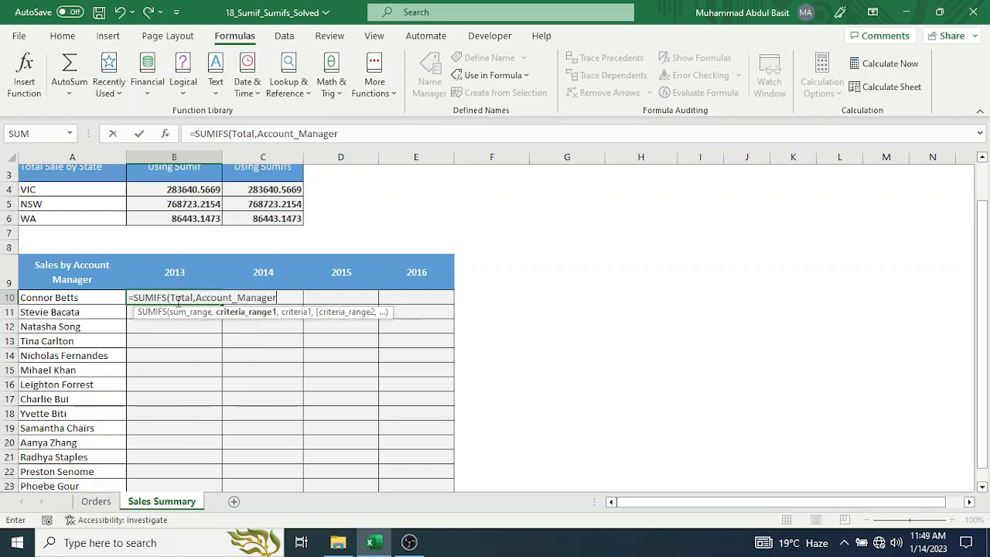
text(,)
click(66, 299)
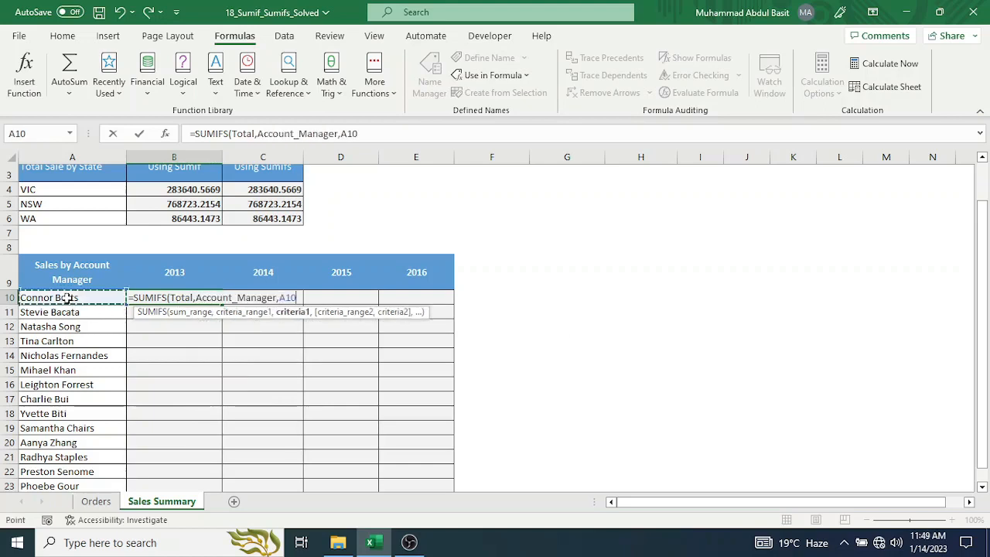
text(,)
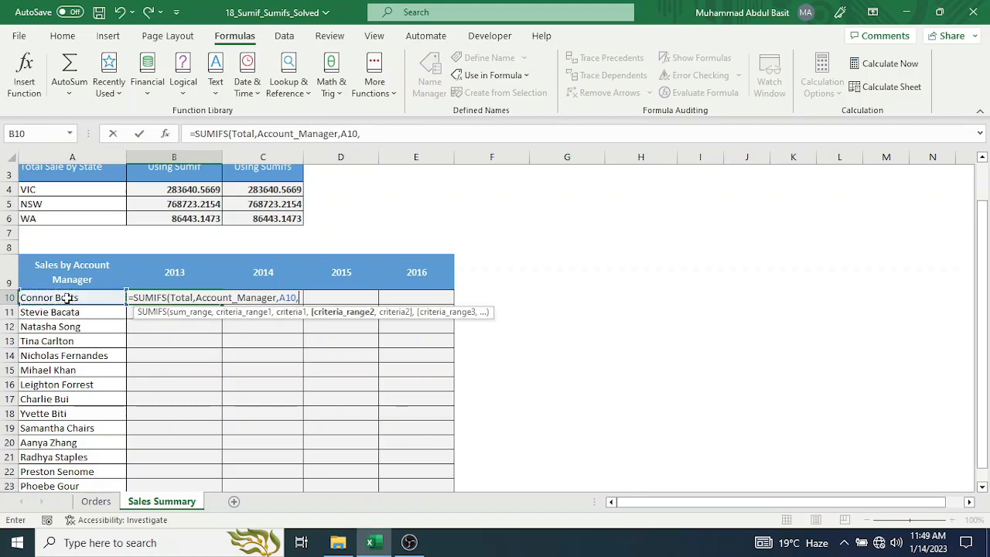
text(yea)
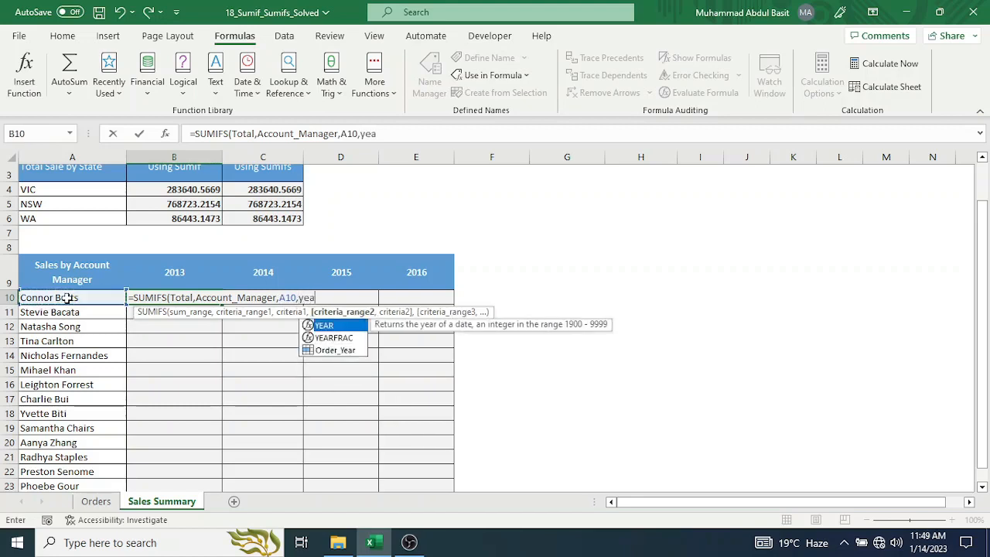
Add the named range Order_Year as the second criteria range, with the 2013 header cell B9 as its criterion.
key(Down)
key(Down)
key(Tab)
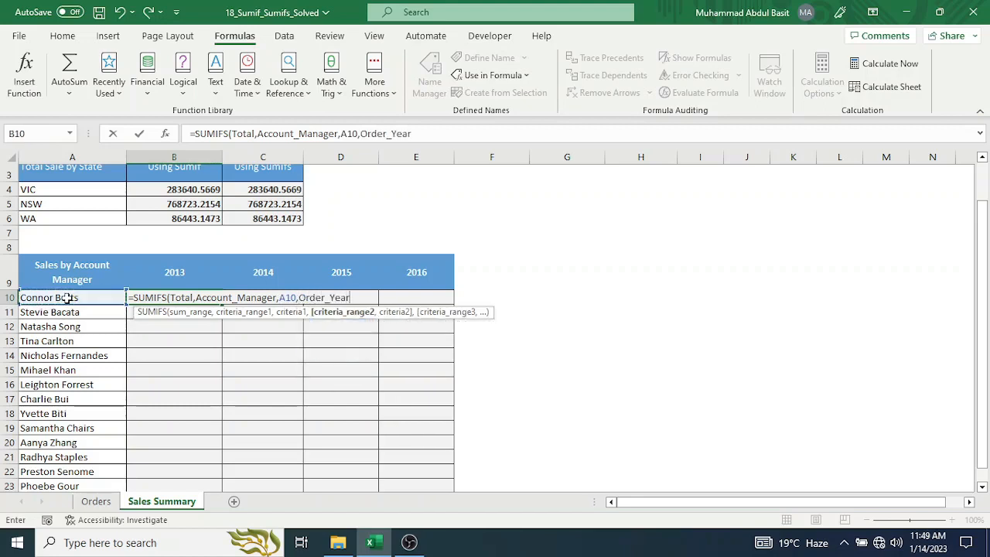
text(,)
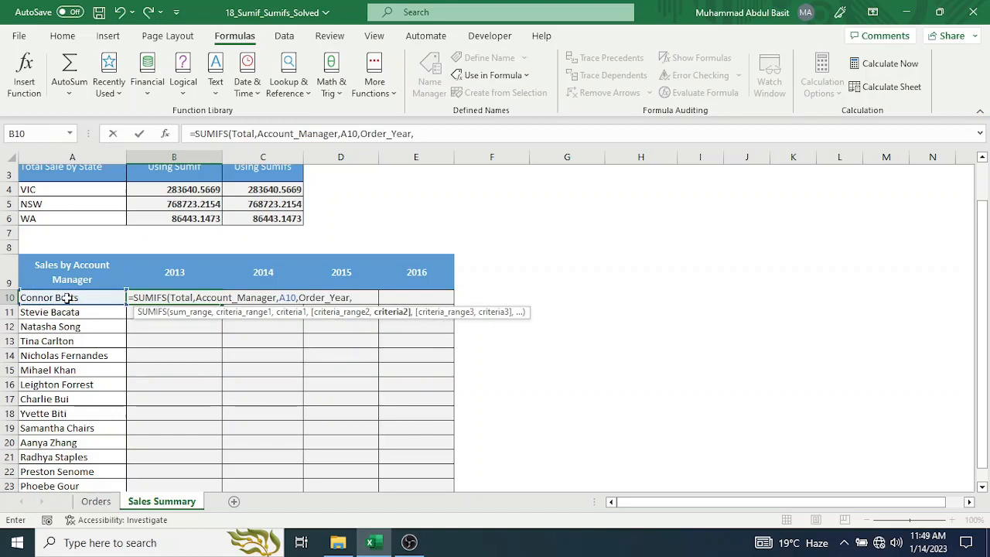
click(179, 269)
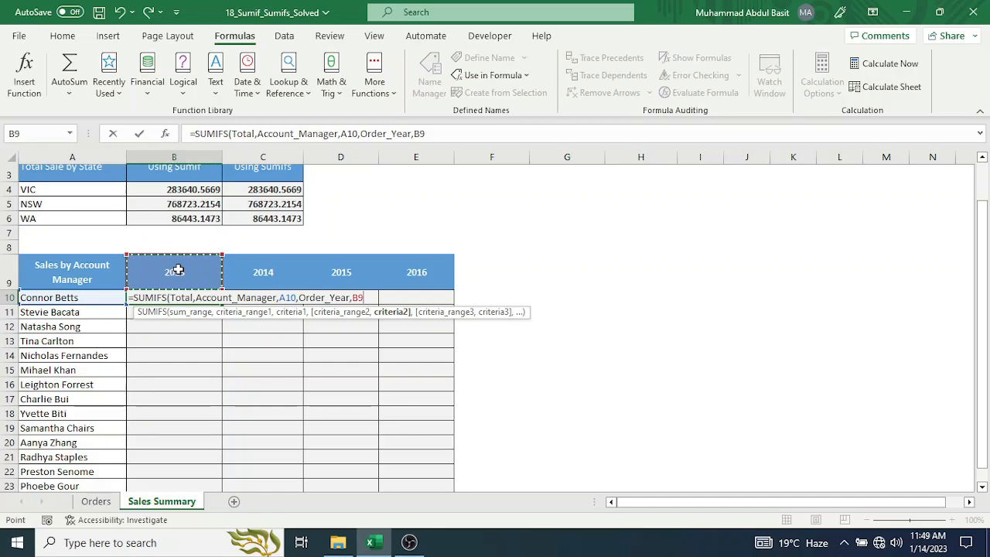
Change the criteria references to $A10 and B$9 and complete the formula as =SUMIFS(Total,Account_Manager,$A10,Order_Year,B$9).
click(280, 298)
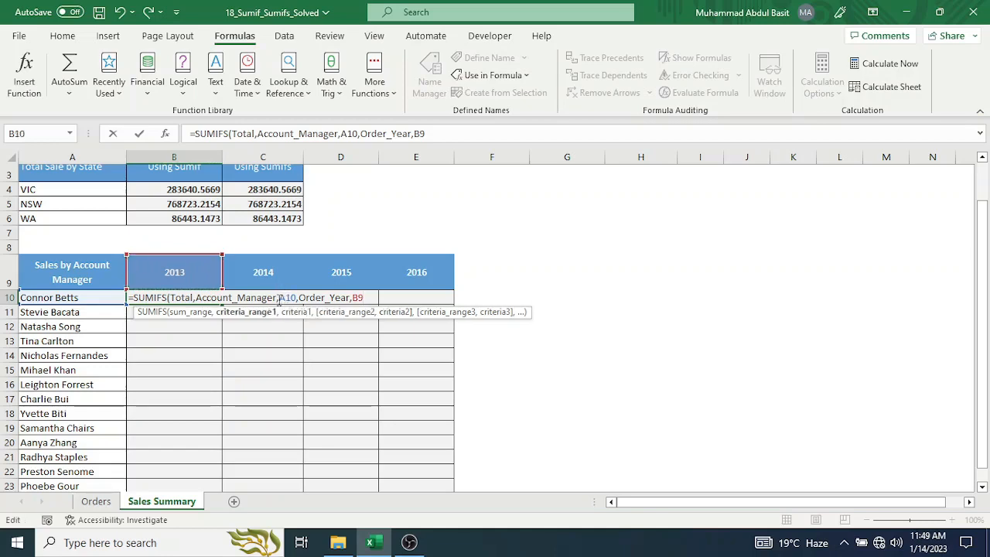
key(Right)
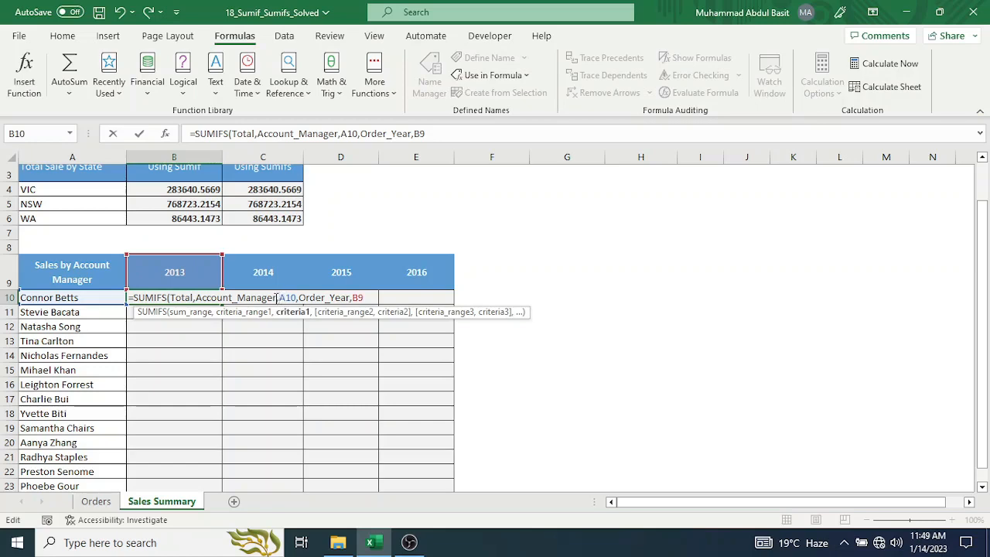
text($)
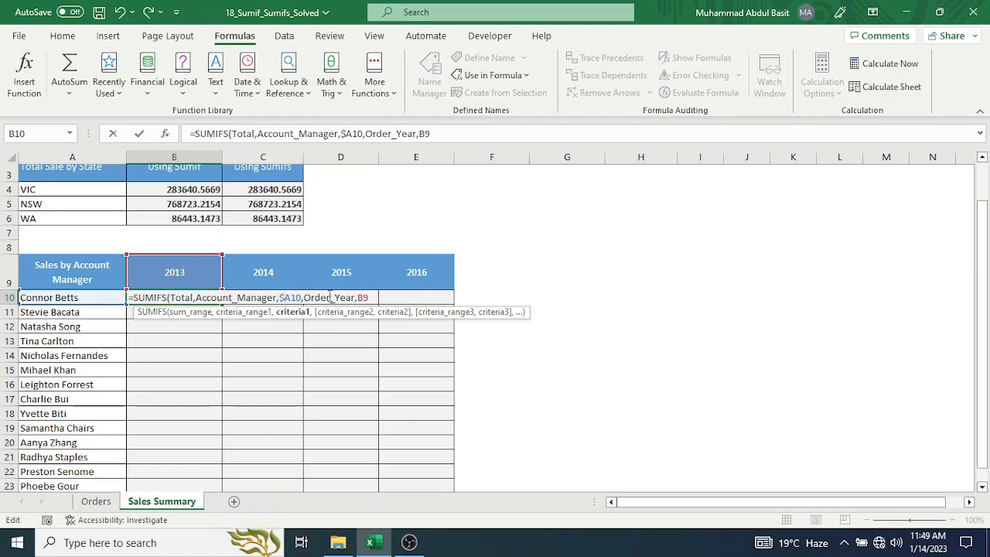
click(364, 297)
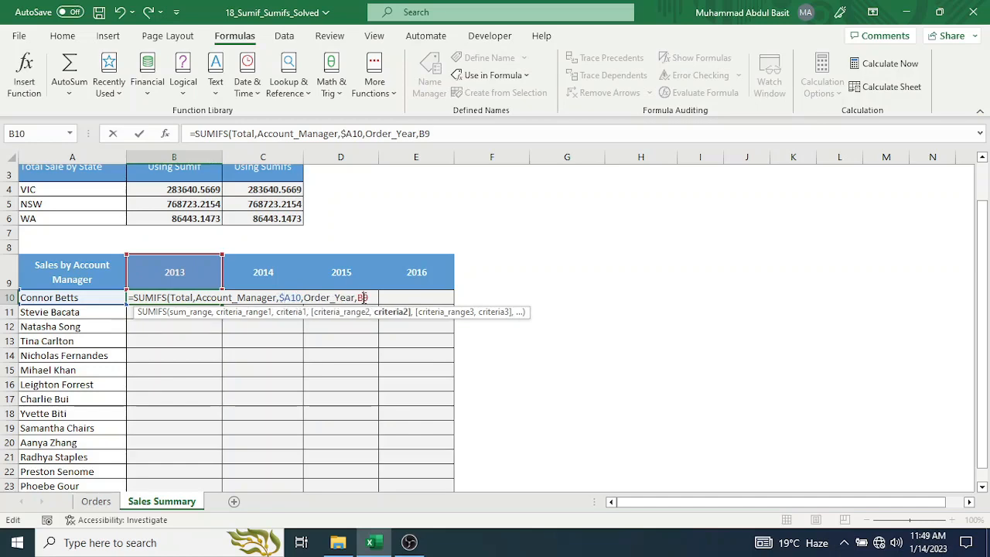
click(361, 297)
text($)
click(376, 296)
text())
key(Return)
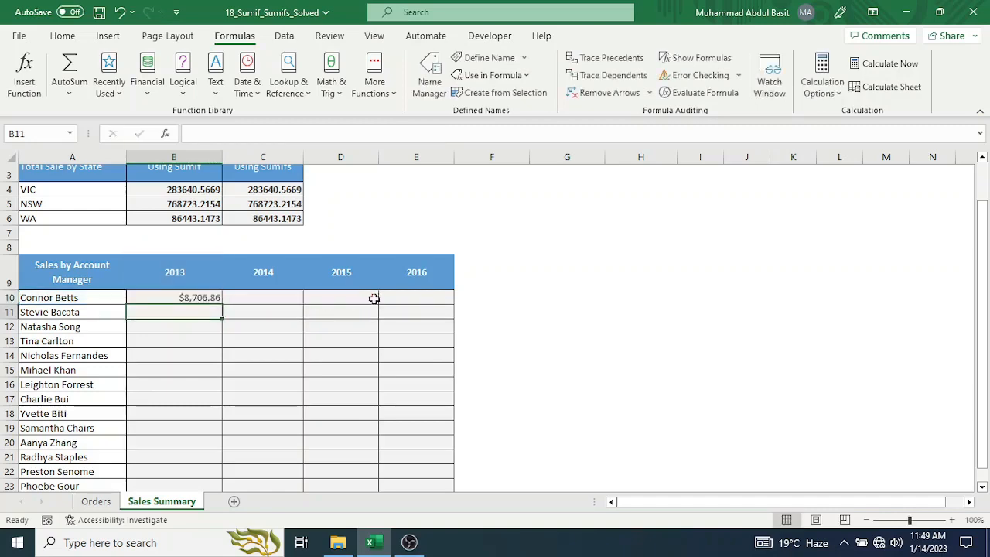
Fill the B10 formula down through B23 and across to column E, then select cell B11 to check its references.
click(199, 298)
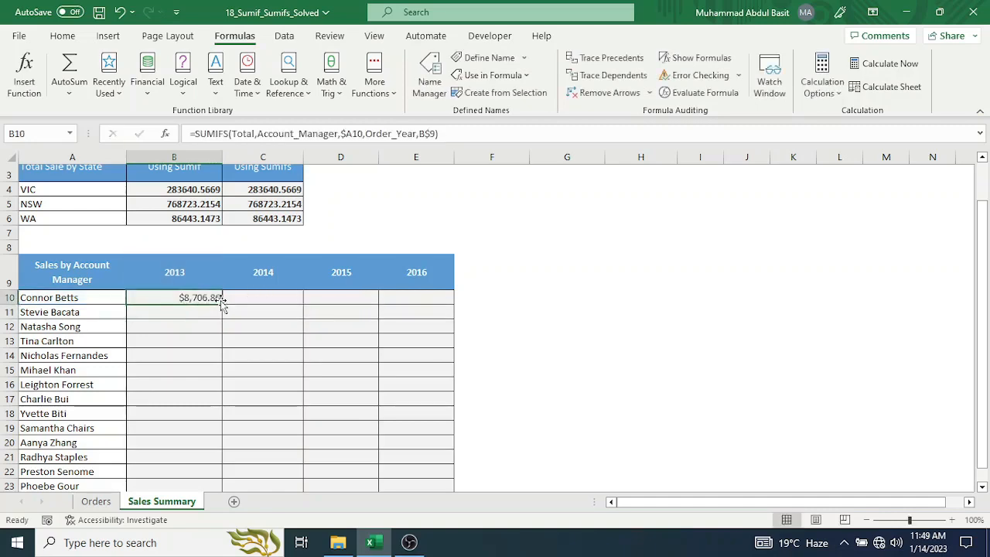
double_click(222, 304)
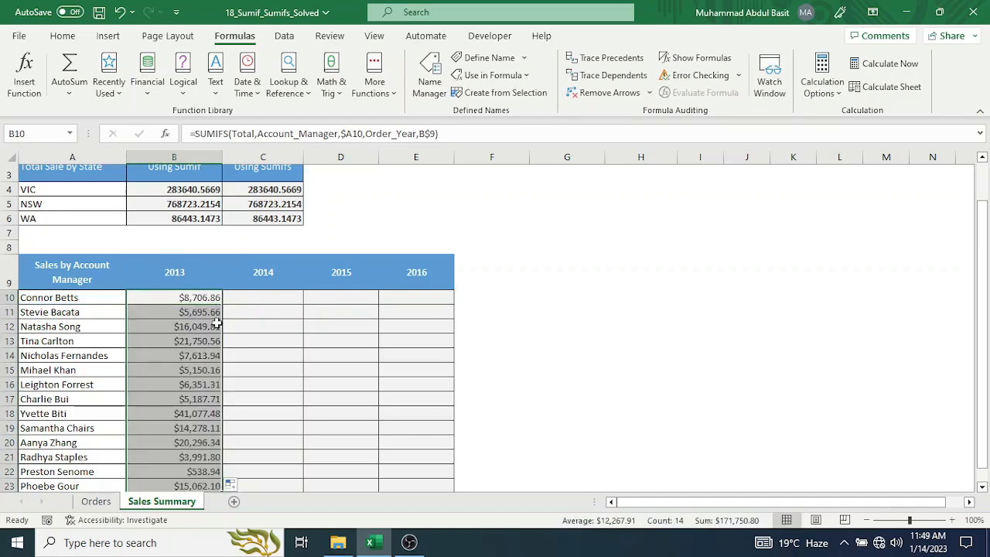
scroll(209, 374, down, 2)
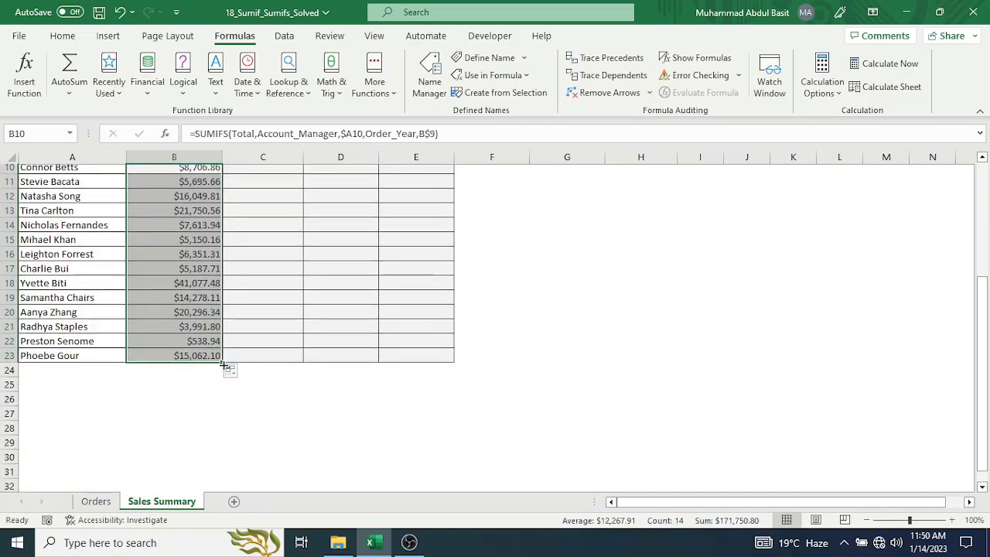
drag(225, 364, 454, 362)
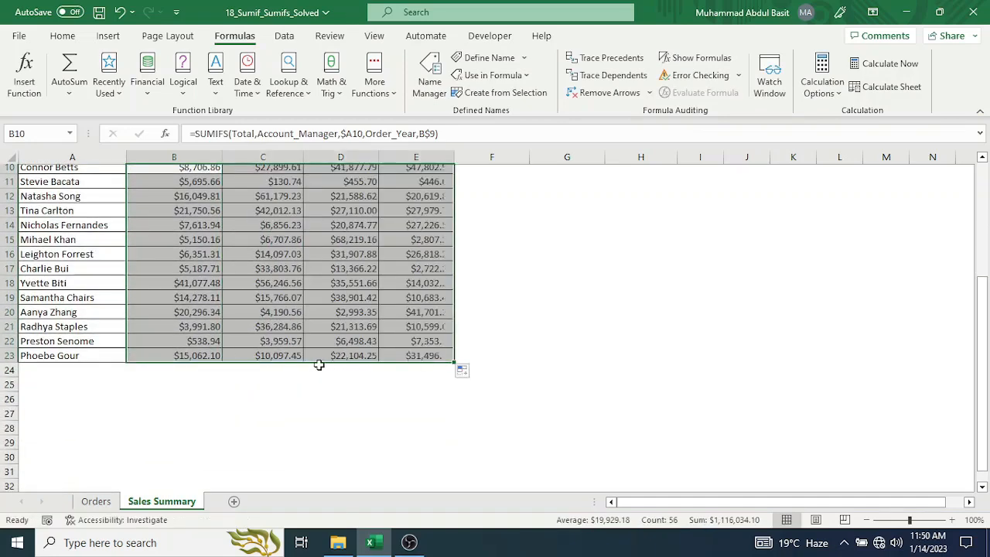
scroll(319, 365, up, 2)
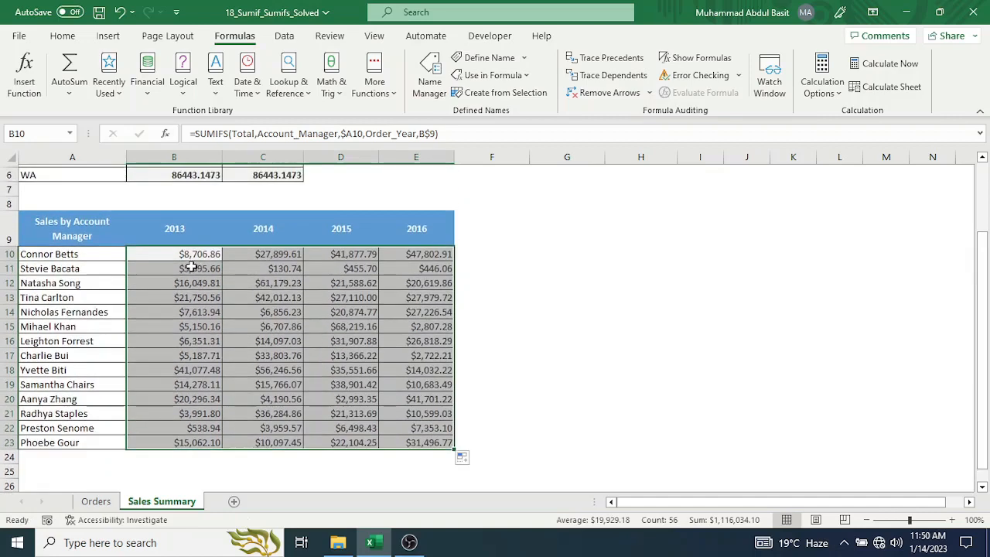
click(186, 268)
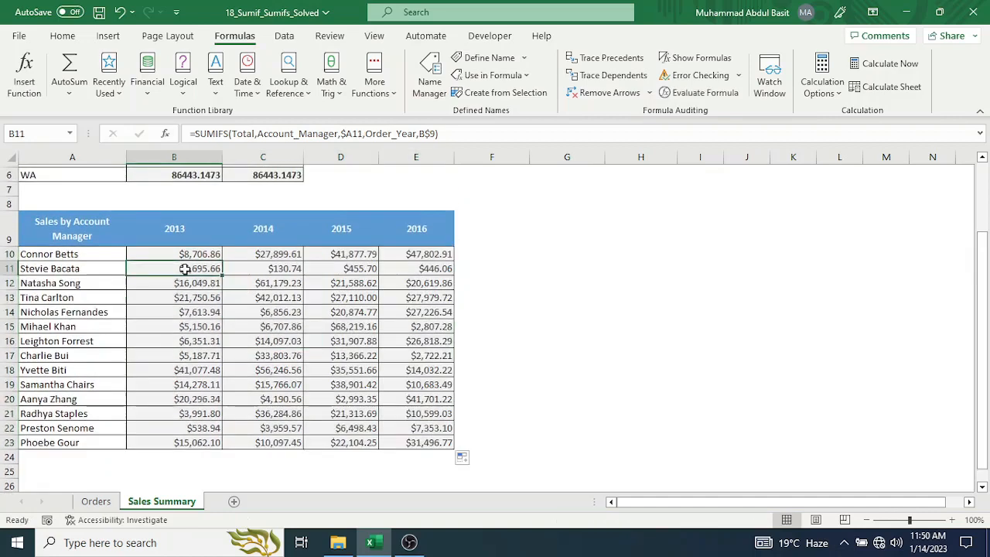